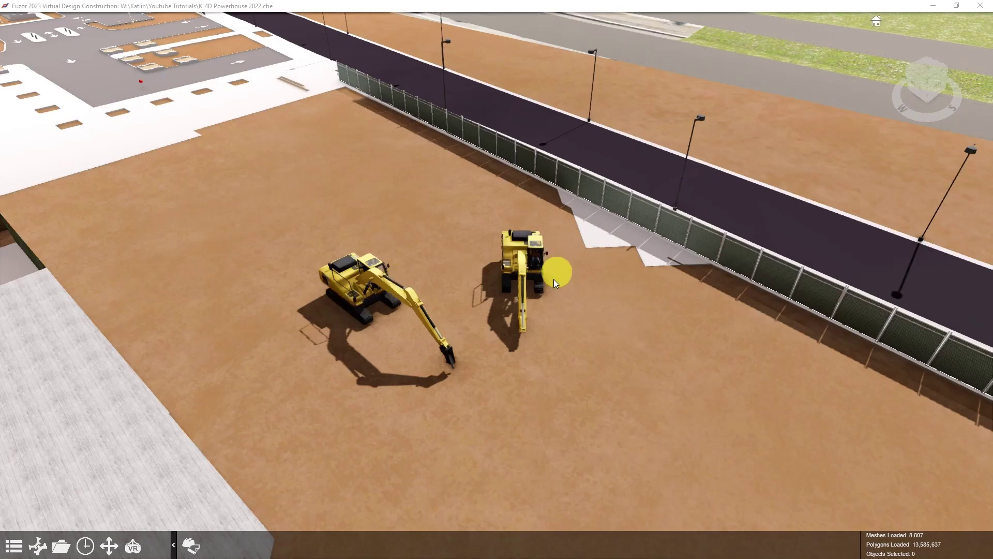
- Play the left excavator's digging animation, confirm the right excavator has one node, then reselect the left excavator
click(385, 299)
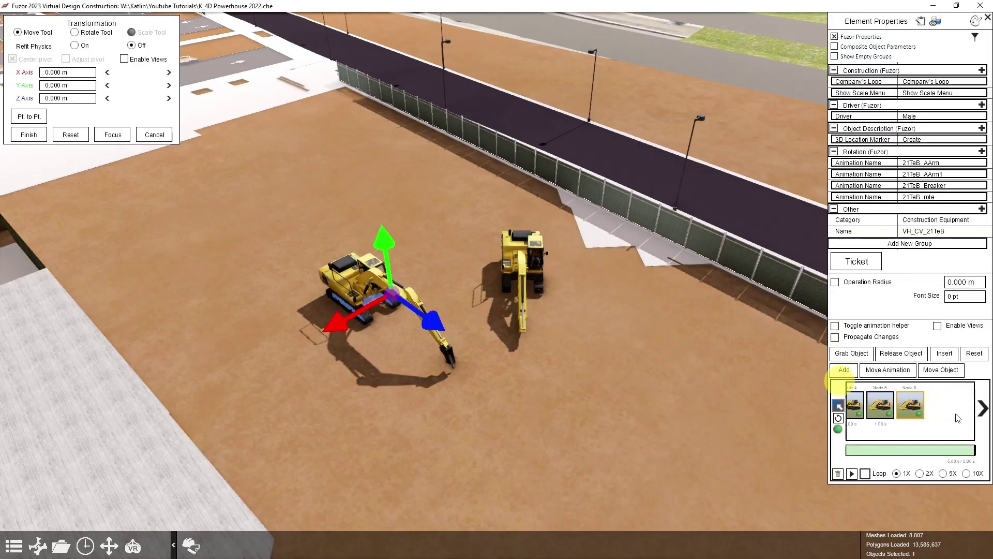
click(853, 473)
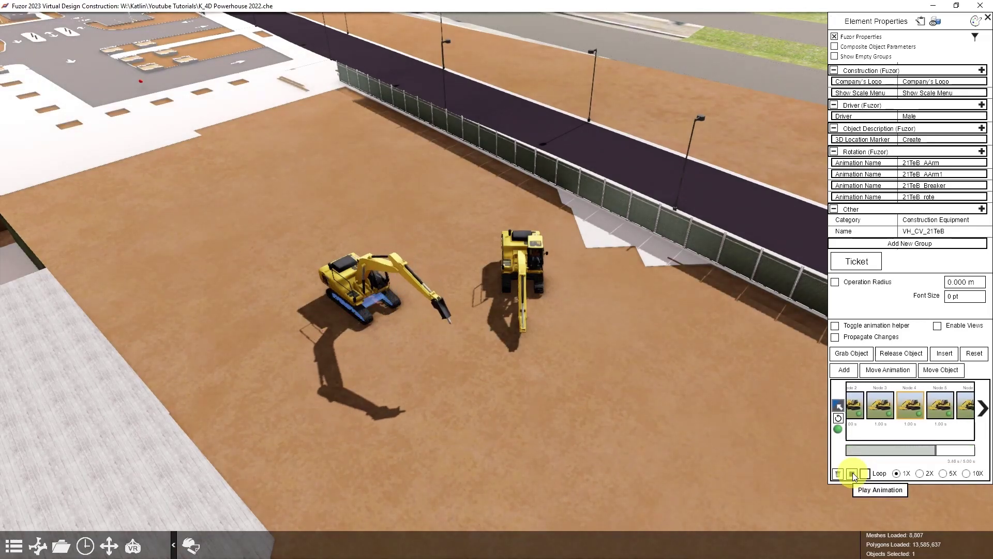
click(523, 257)
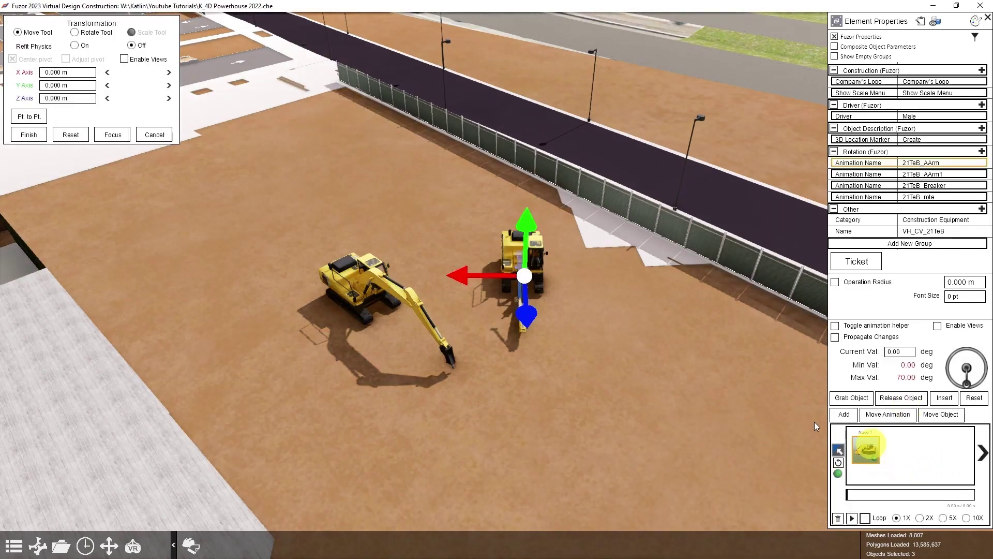
click(342, 280)
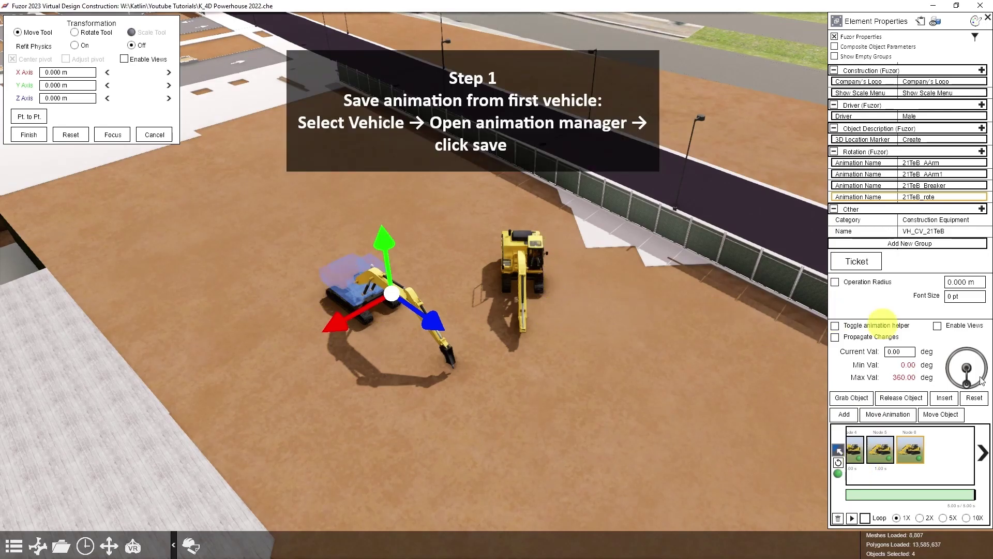
- Save the left excavator's animation in Animation Manager, renaming Animation_0 to 'excavation'
click(350, 287)
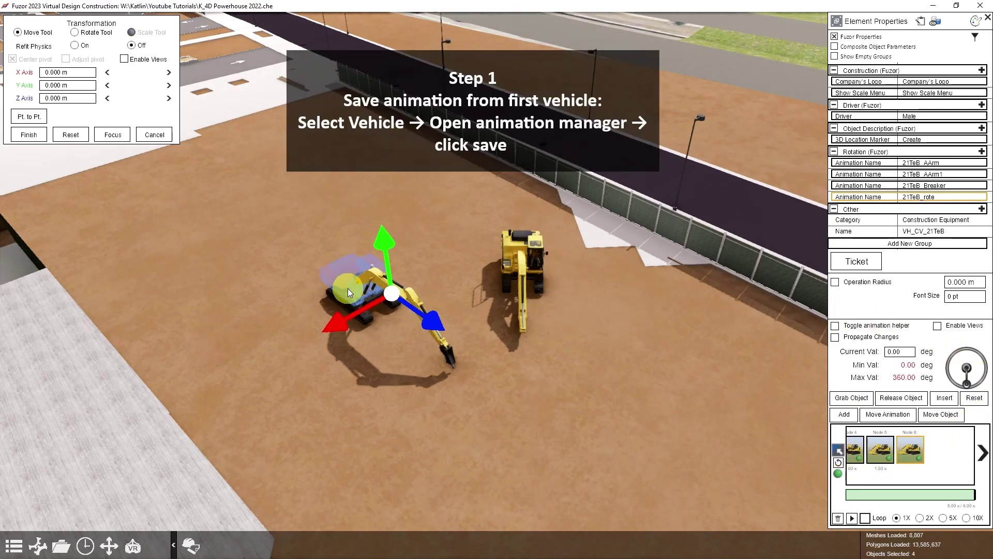
click(838, 452)
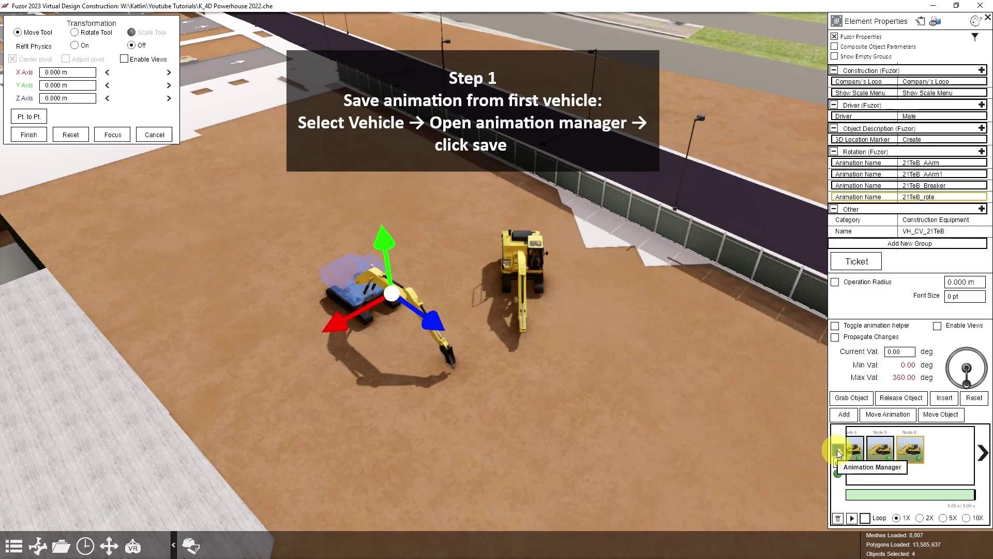
click(839, 453)
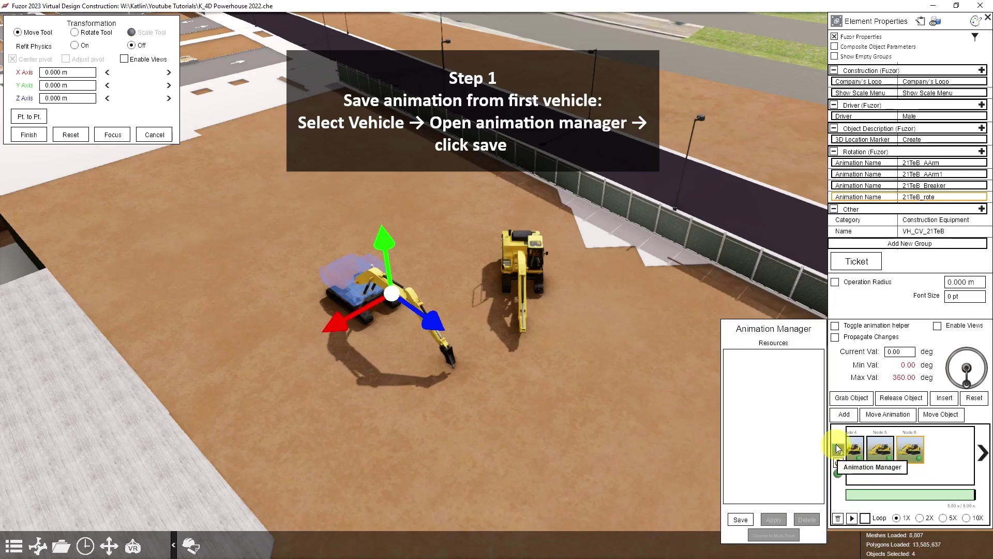
click(738, 520)
click(790, 358)
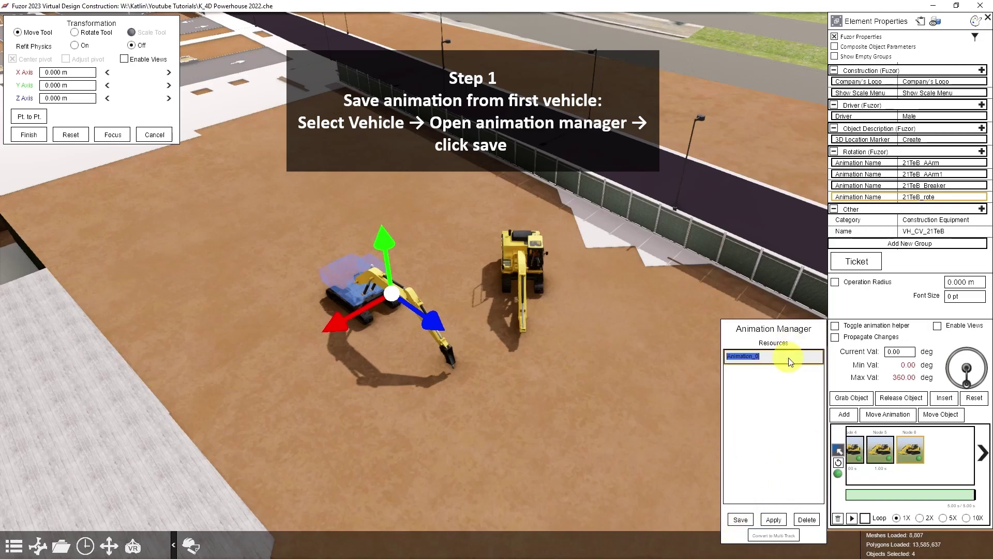
text(ex)
text(ca)
key(Return)
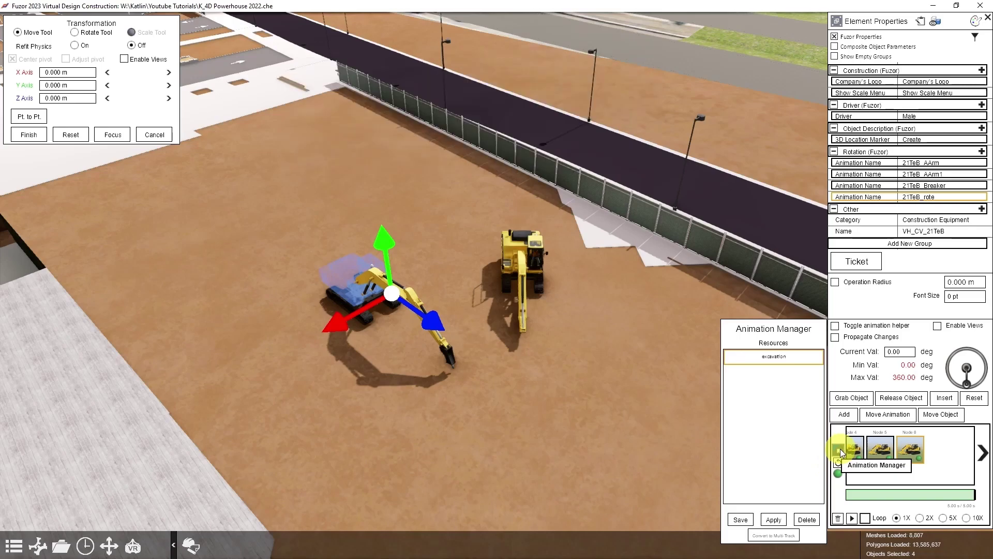
- Apply the 'excavation' resource to the right excavator and play its new four-node animation
click(840, 452)
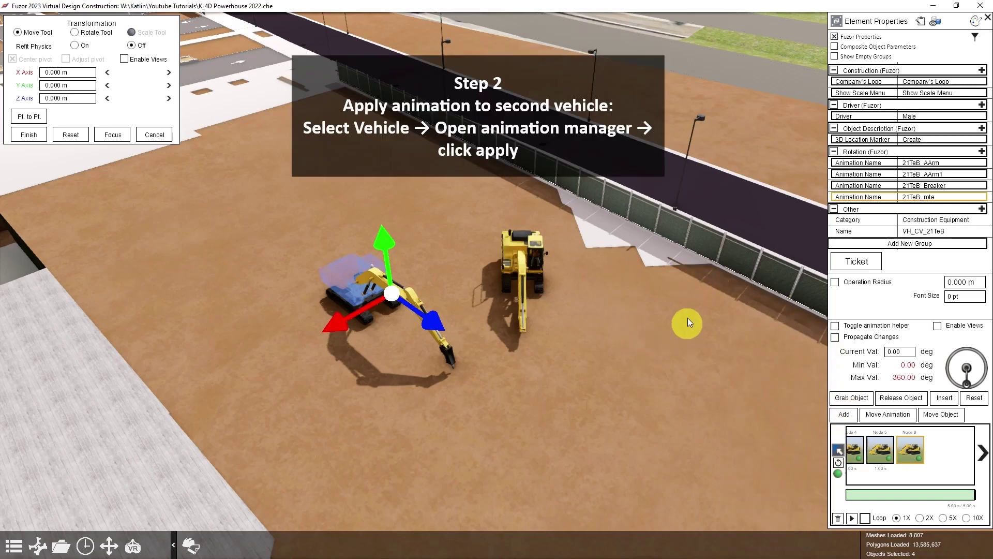
click(530, 258)
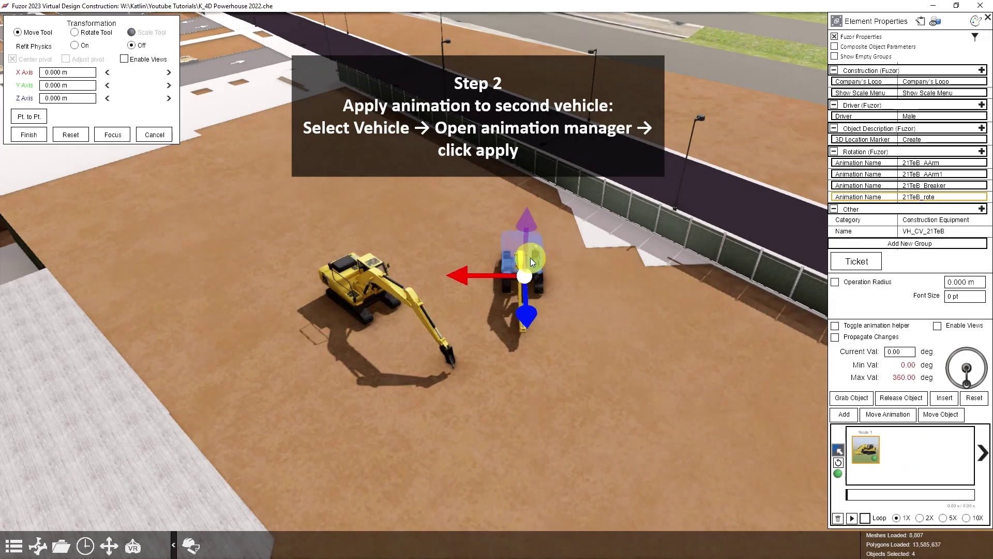
click(838, 453)
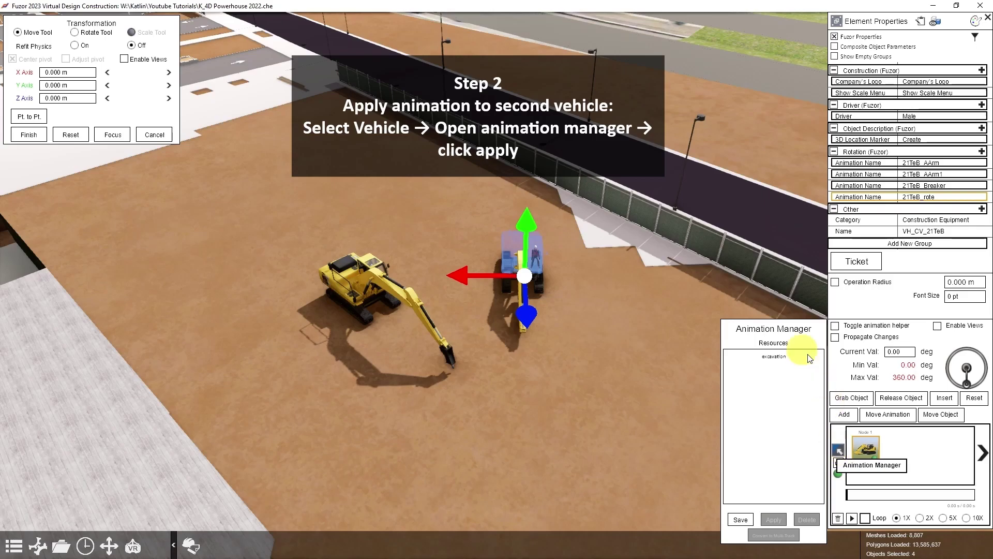
click(777, 356)
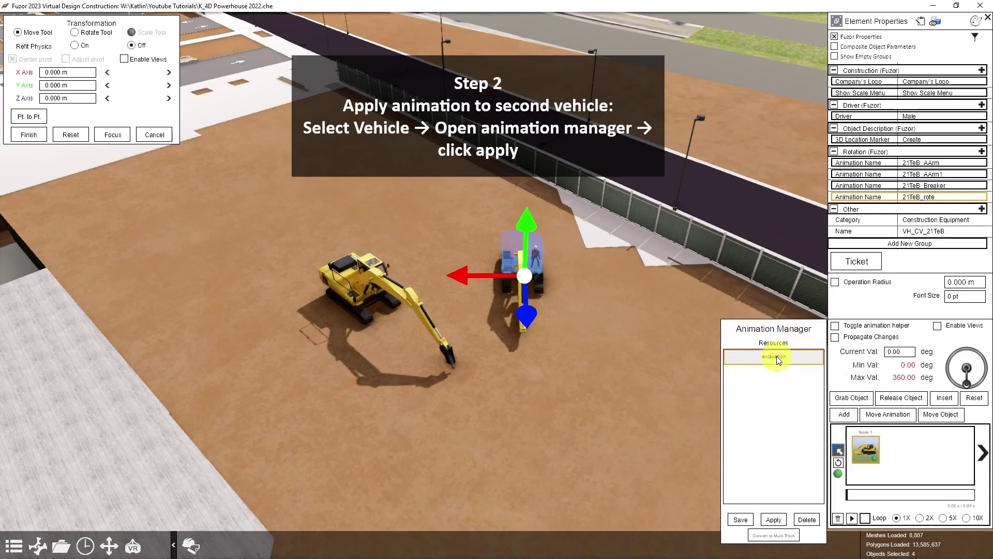
click(775, 522)
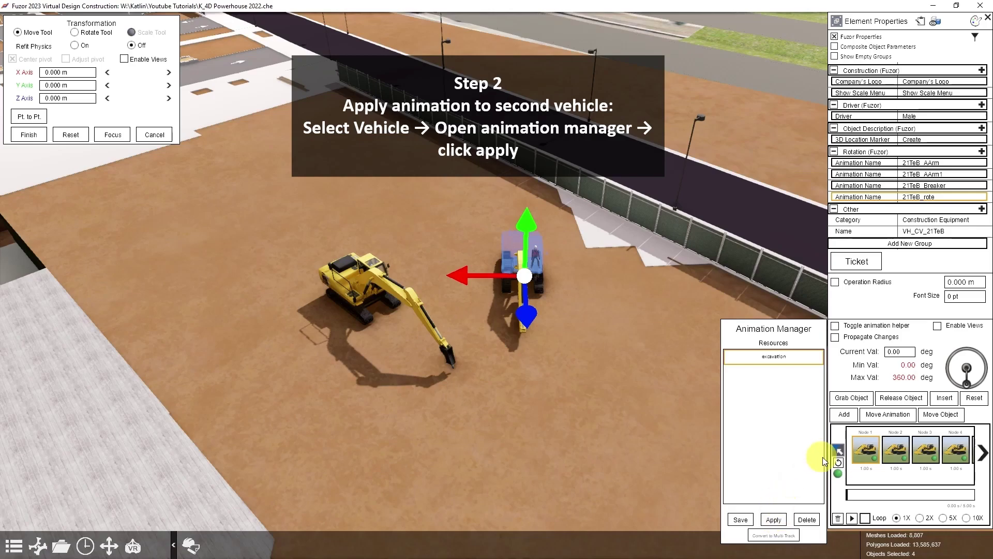
click(853, 518)
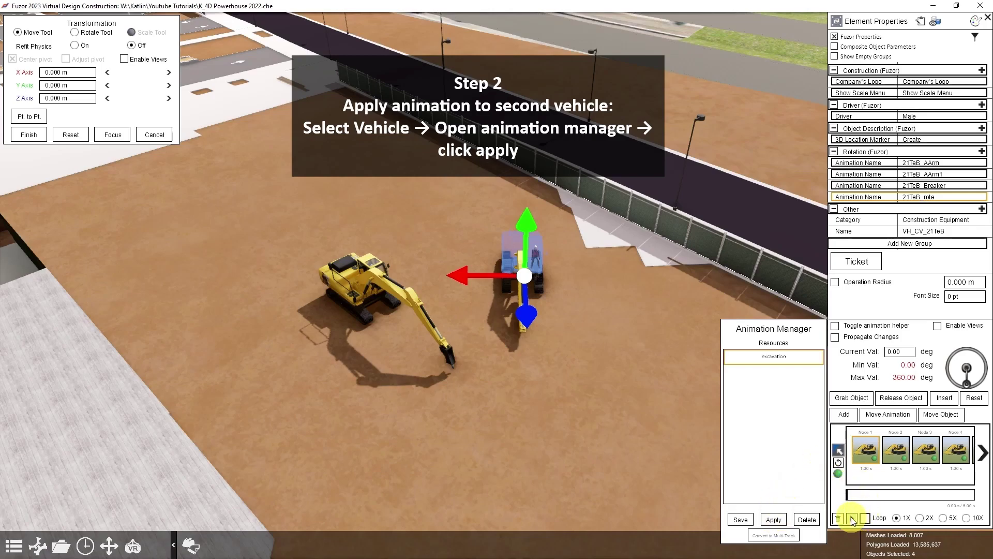